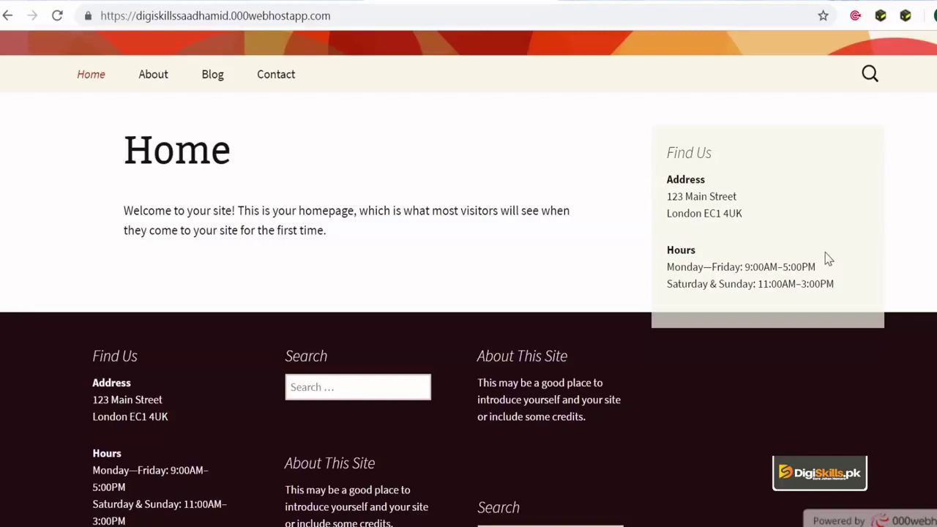
# Step: Open the site's wp-admin page and log in to WordPress as admin with the prefilled credentials
pyautogui.scroll(-2, 828, 210)
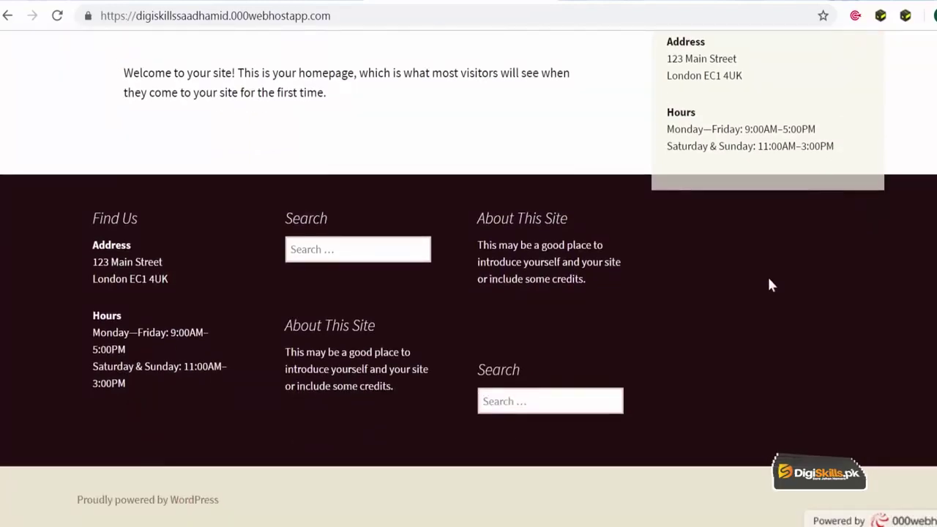
pyautogui.scroll(1, 732, 229)
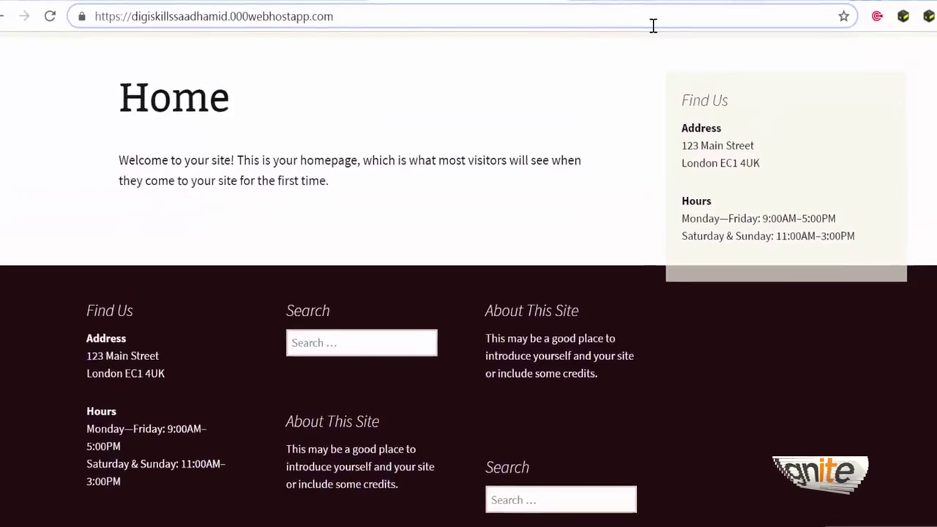
pyautogui.click(654, 26)
pyautogui.write('/')
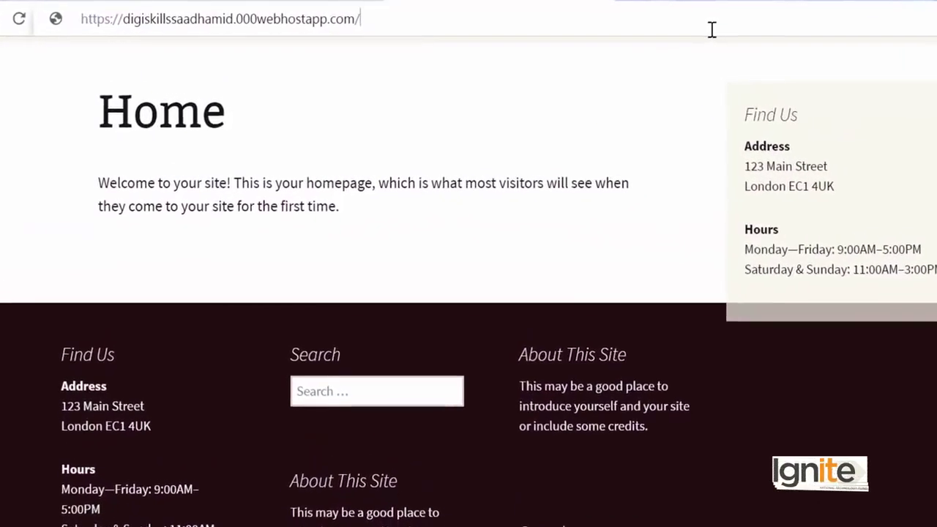
pyautogui.write('wp-admin')
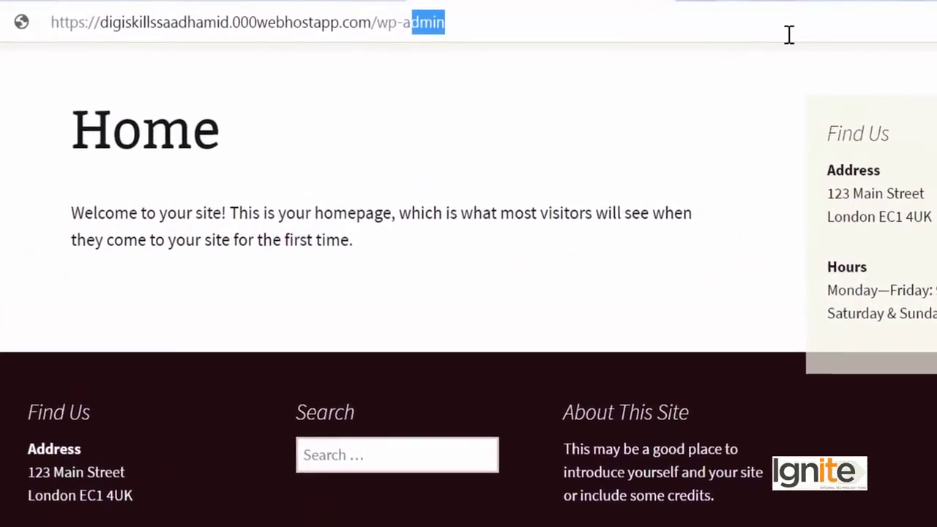
pyautogui.press('Return')
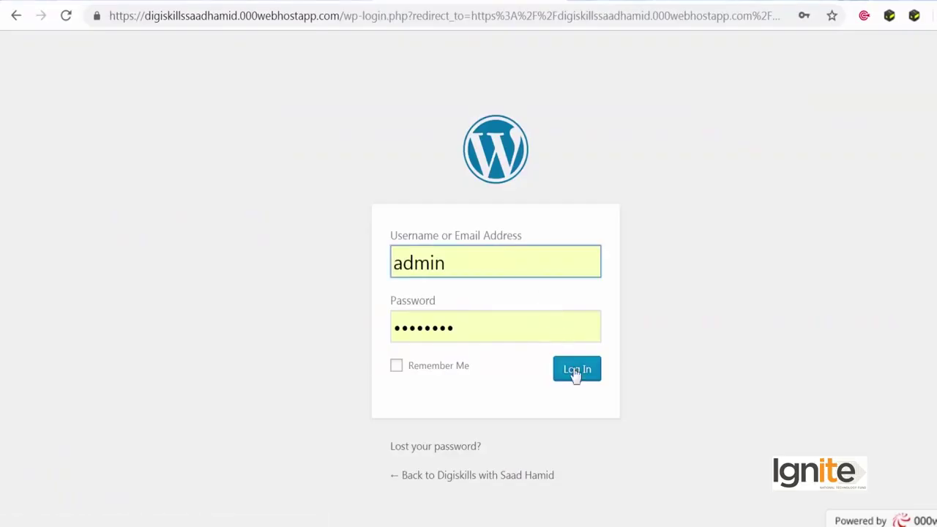
pyautogui.click(577, 370)
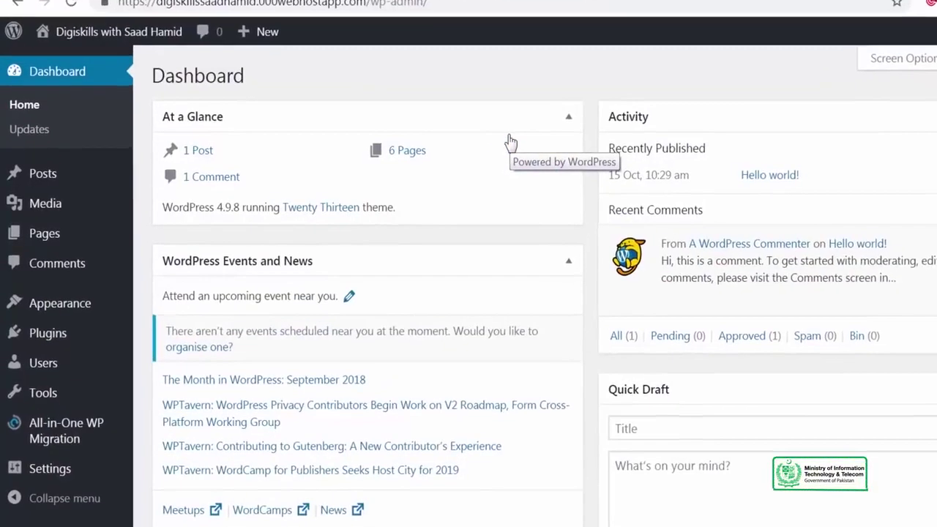
# Step: Open the list of installed plugins and look through its entries
pyautogui.moveTo(140, 342)
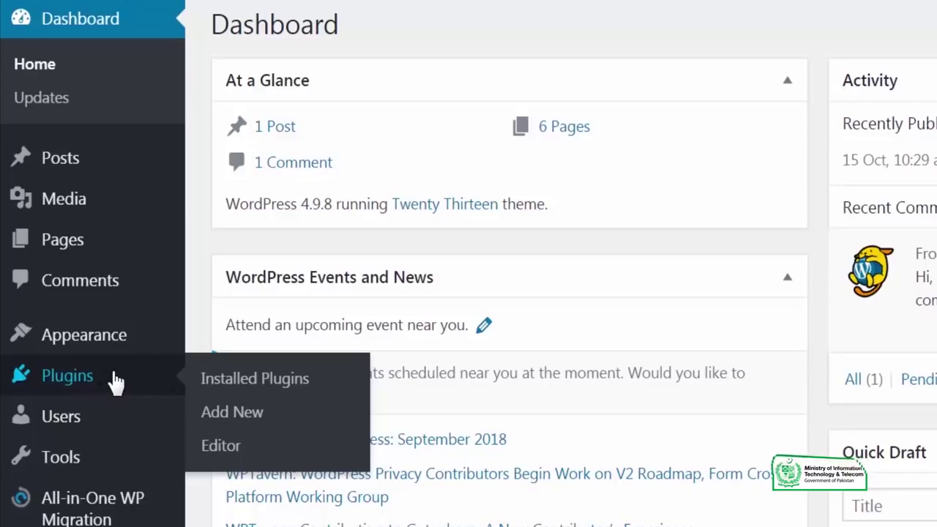
pyautogui.click(115, 369)
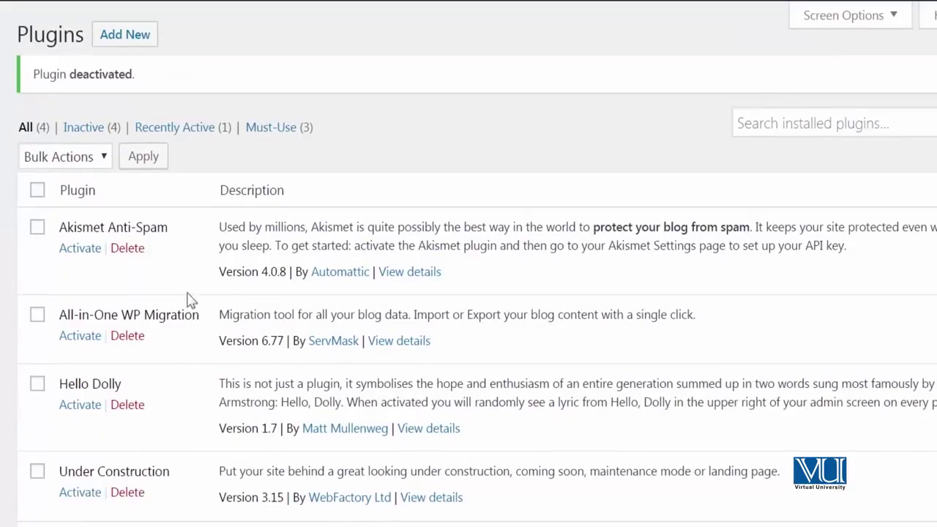
pyautogui.scroll(-2, 198, 256)
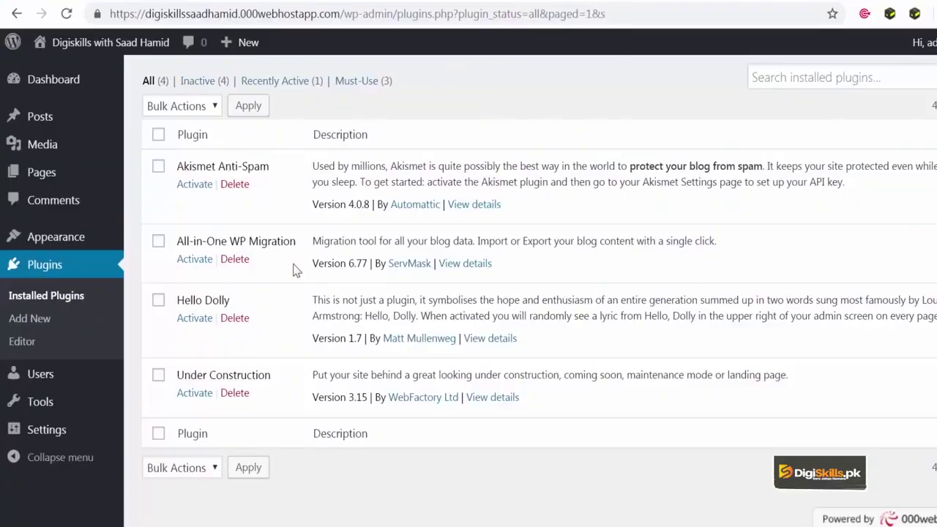
pyautogui.scroll(2, 293, 270)
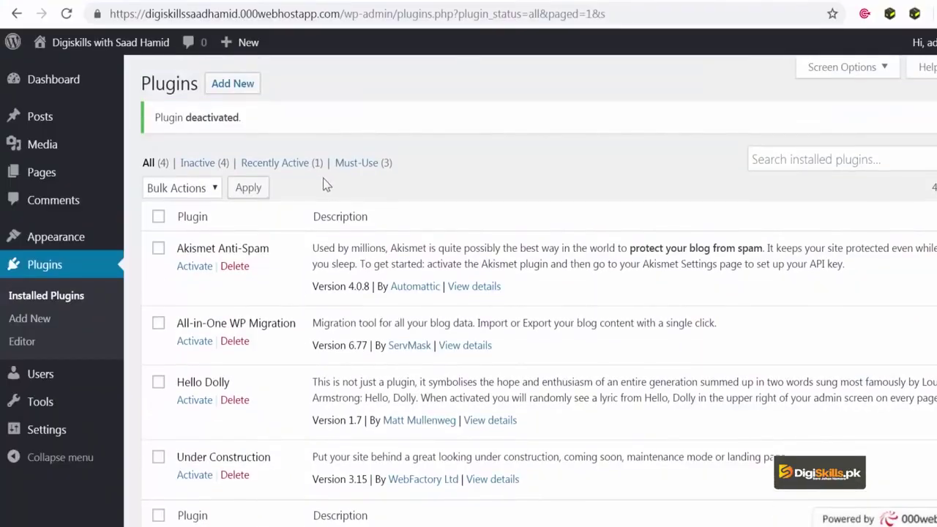
# Step: Start adding a new plugin and browse the featured plugins and popular tags
pyautogui.click(234, 85)
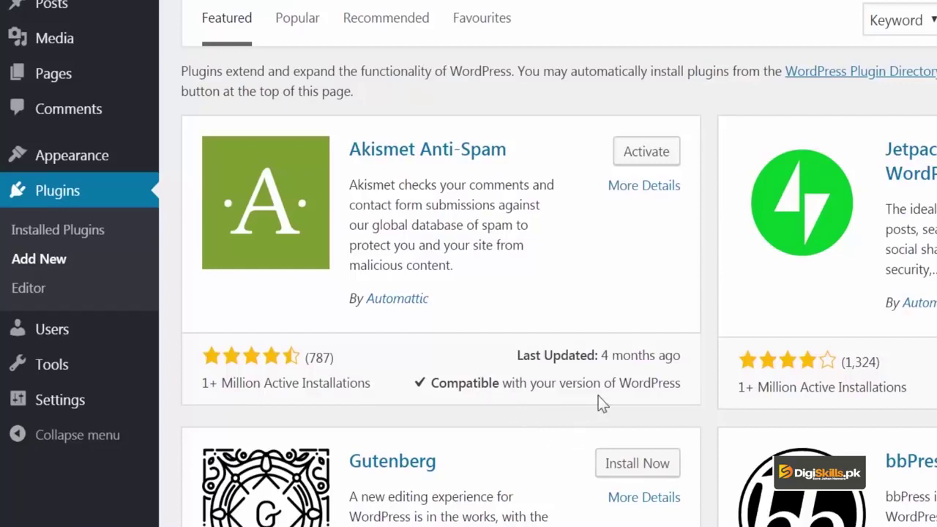
pyautogui.scroll(-2, 604, 352)
pyautogui.scroll(1, 605, 351)
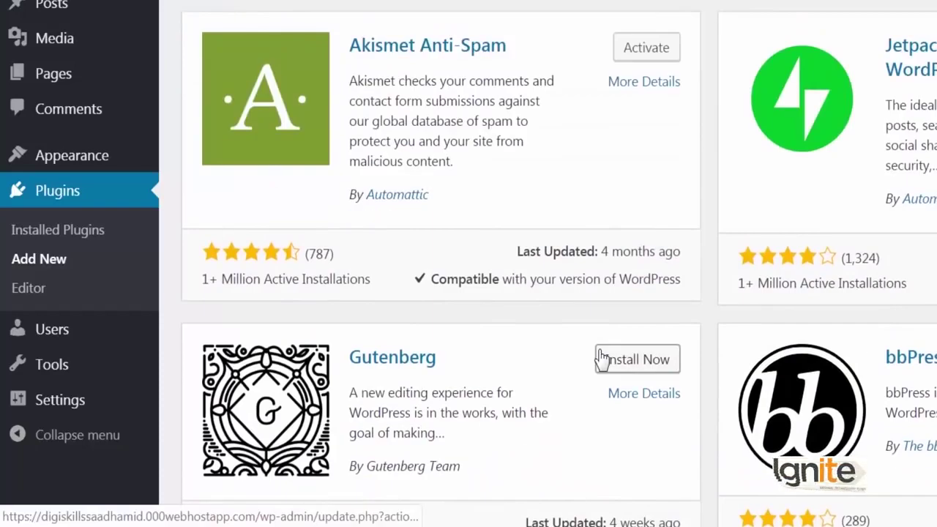
pyautogui.scroll(-7, 598, 357)
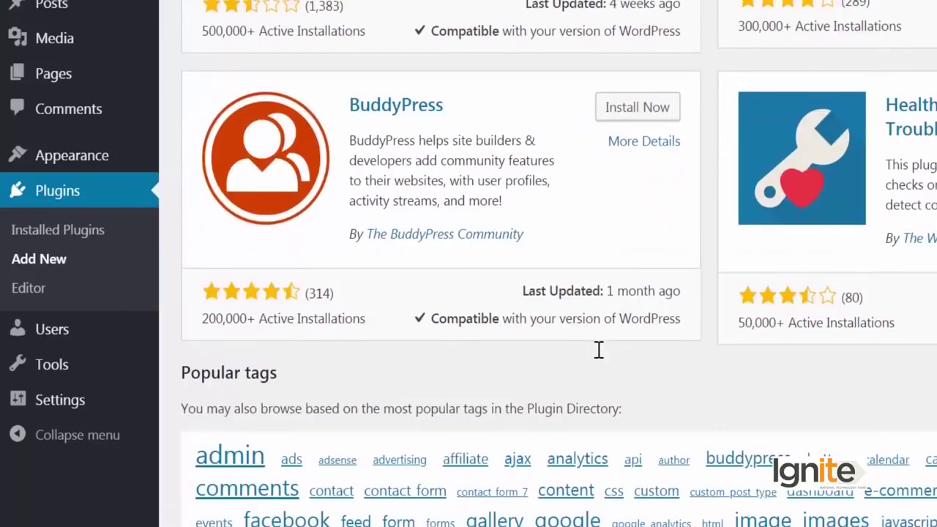
pyautogui.scroll(4, 598, 351)
pyautogui.scroll(-3, 597, 350)
pyautogui.scroll(7, 597, 353)
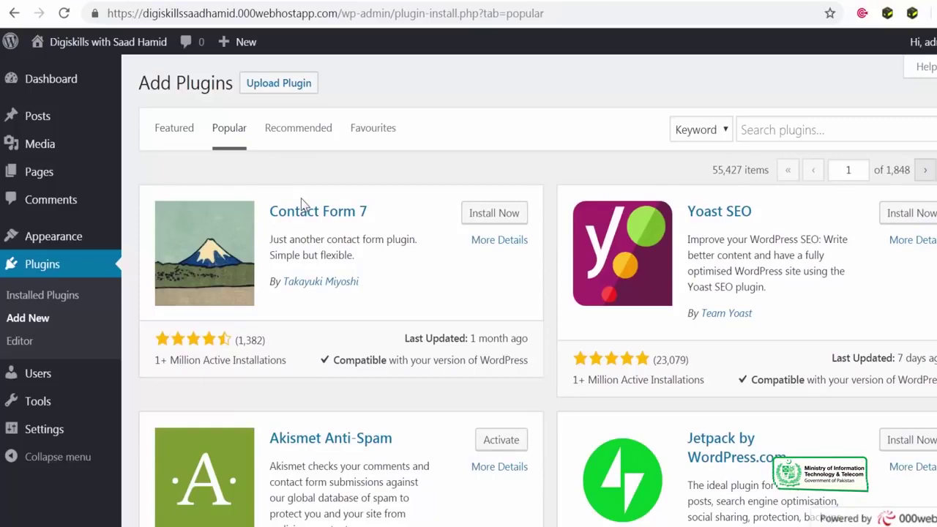
# Step: Browse the popular plugins available for installation, from Contact Form 7 down to Advanced Custom Fields
pyautogui.scroll(-5, 308, 190)
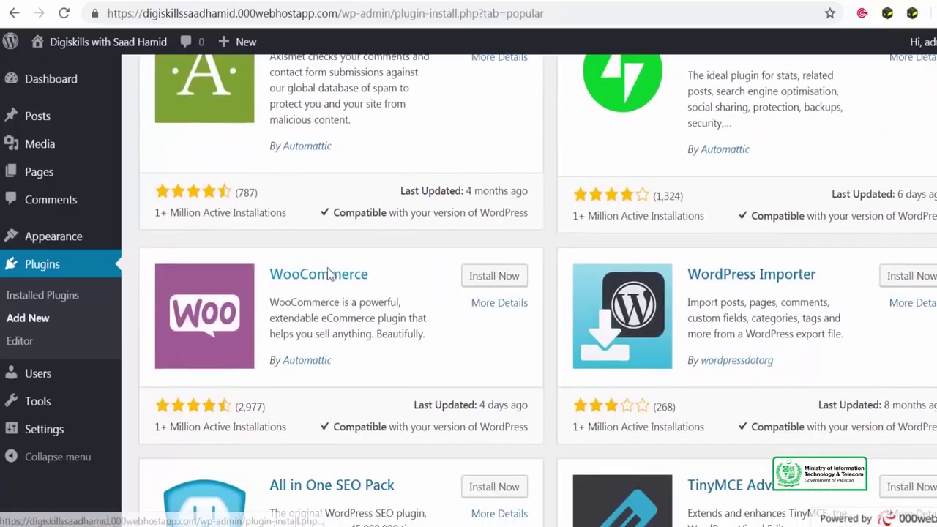
pyautogui.scroll(-5, 327, 273)
pyautogui.scroll(-3, 340, 286)
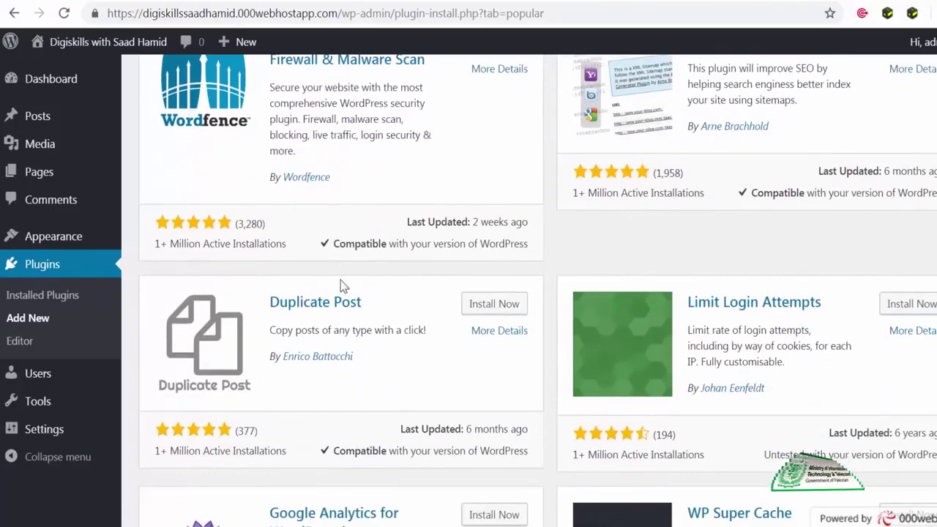
pyautogui.scroll(-5, 343, 287)
pyautogui.scroll(5, 325, 341)
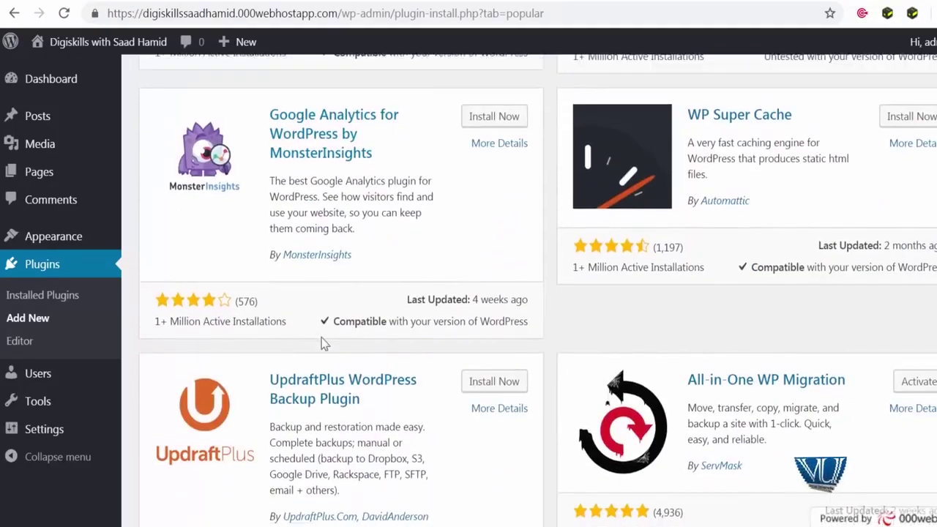
pyautogui.scroll(1, 324, 344)
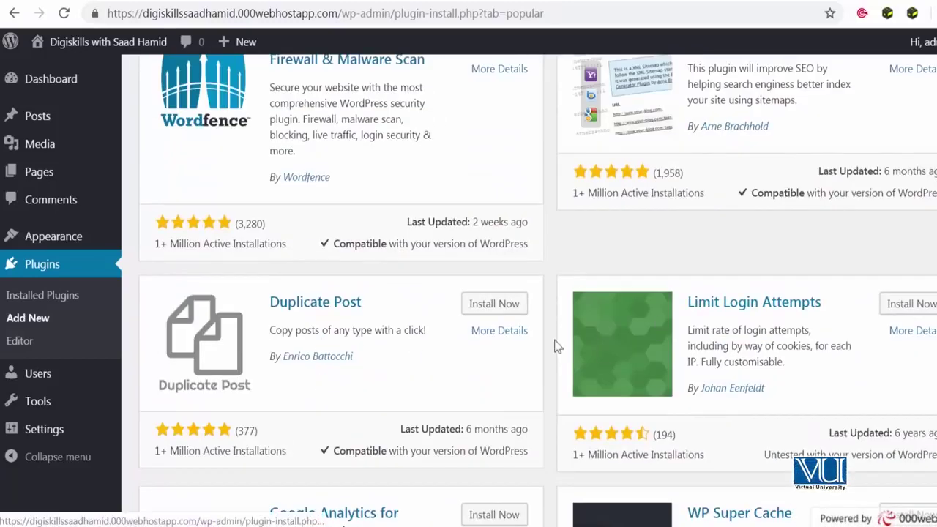
pyautogui.scroll(-7, 556, 346)
pyautogui.scroll(-4, 556, 347)
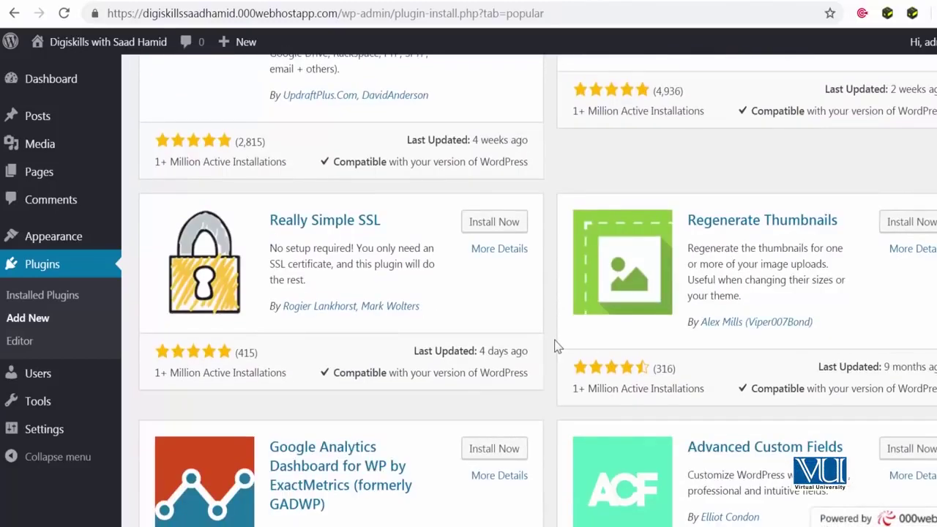
pyautogui.scroll(-2, 556, 345)
pyautogui.scroll(15, 556, 346)
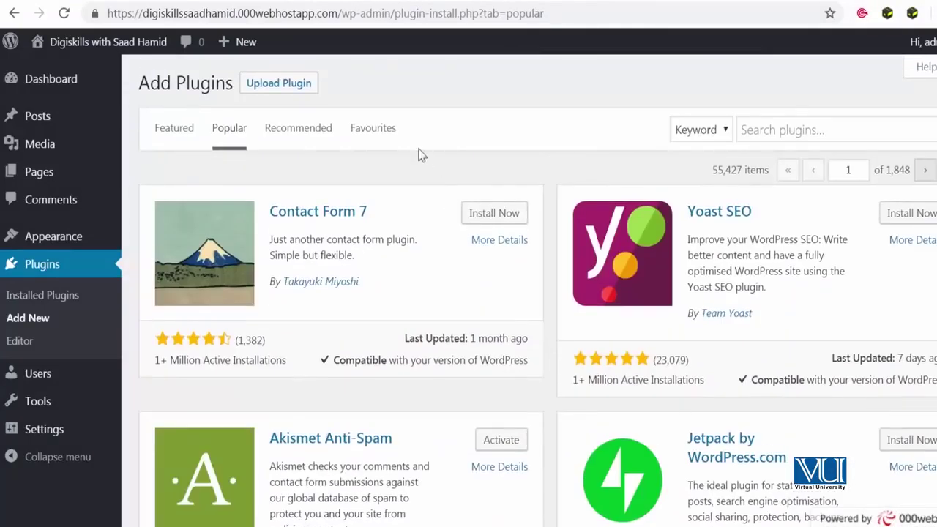
# Step: Show the recommended plugins and examine the suggestions, including their ratings, active installations and WordPress compatibility
pyautogui.click(302, 129)
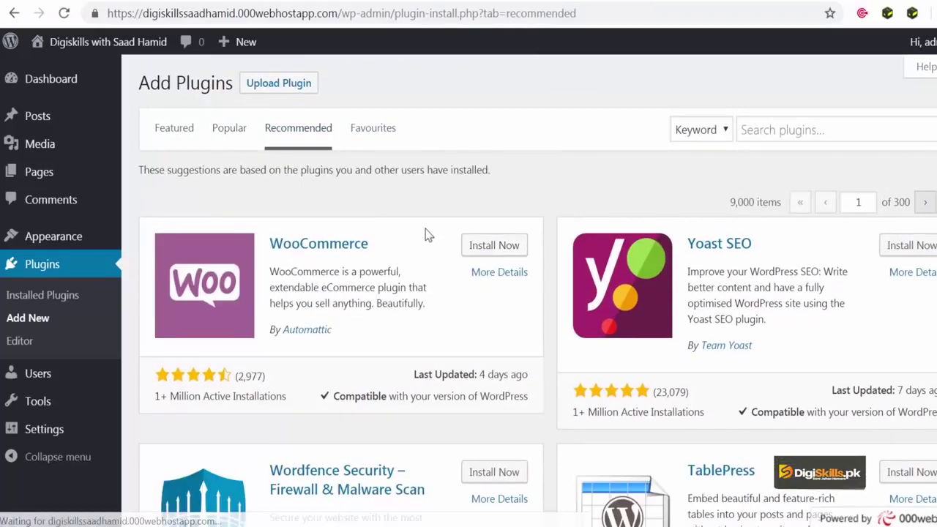
pyautogui.scroll(-5, 429, 235)
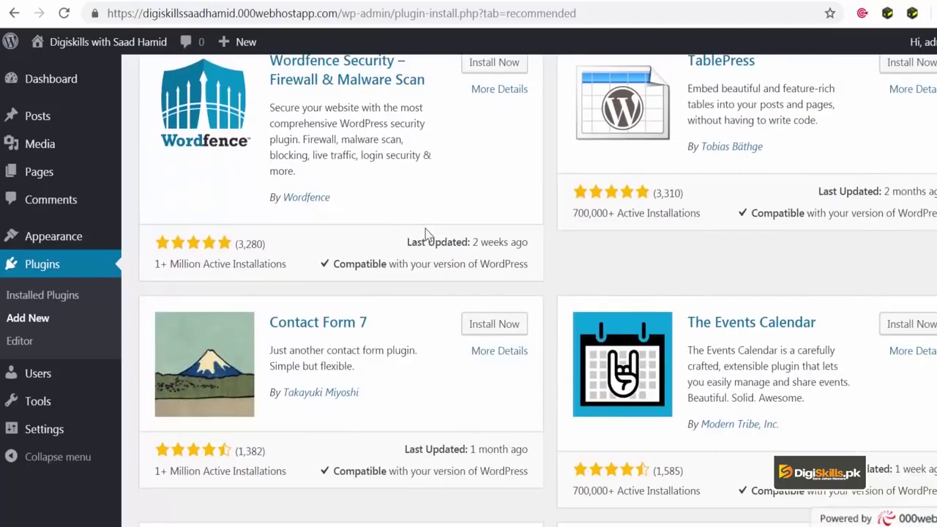
pyautogui.scroll(-4, 428, 234)
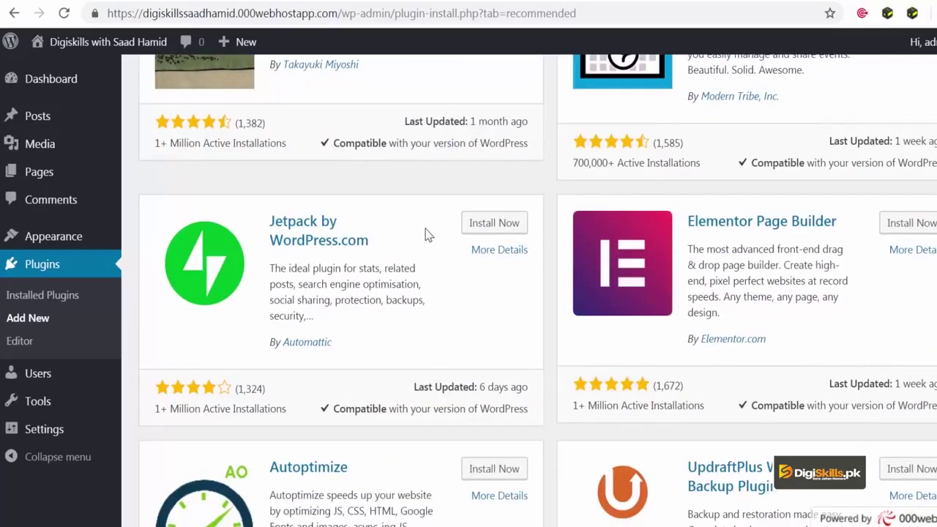
pyautogui.scroll(-3, 429, 235)
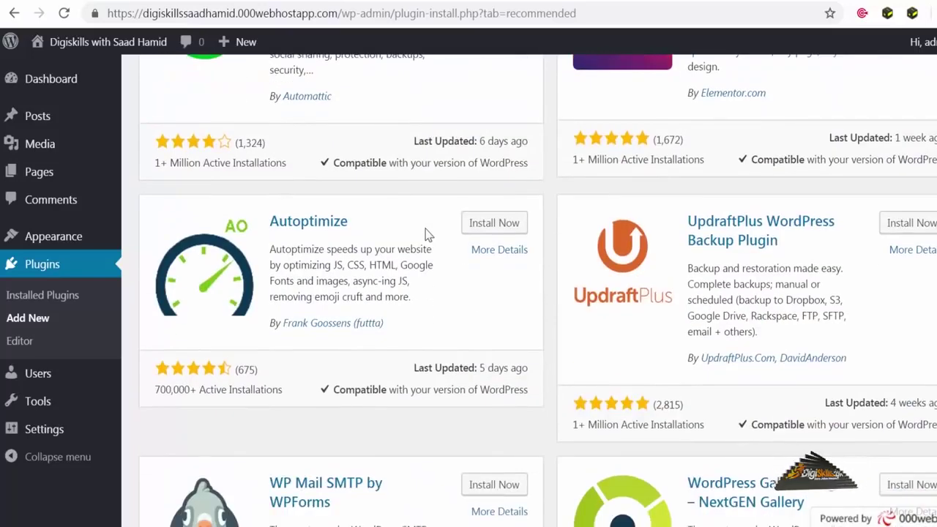
pyautogui.scroll(-6, 428, 234)
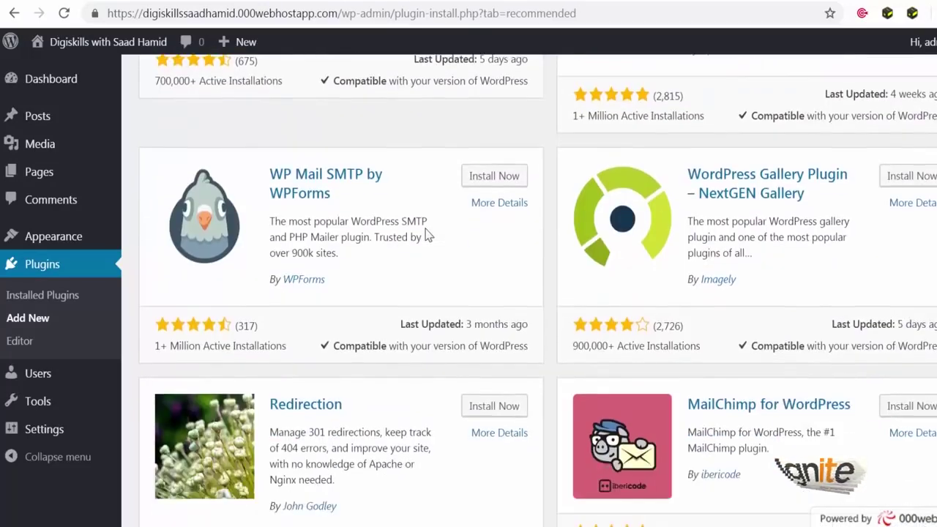
pyautogui.scroll(-4, 428, 235)
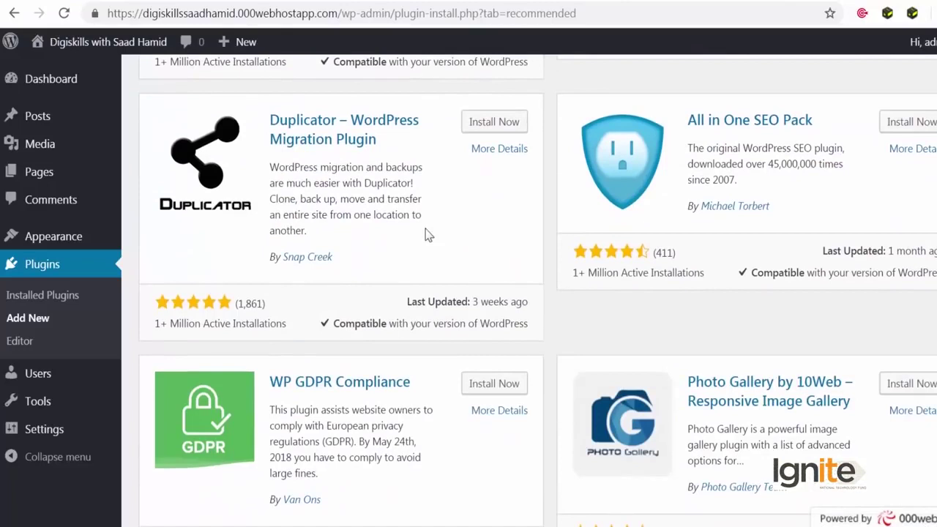
pyautogui.scroll(-4, 428, 234)
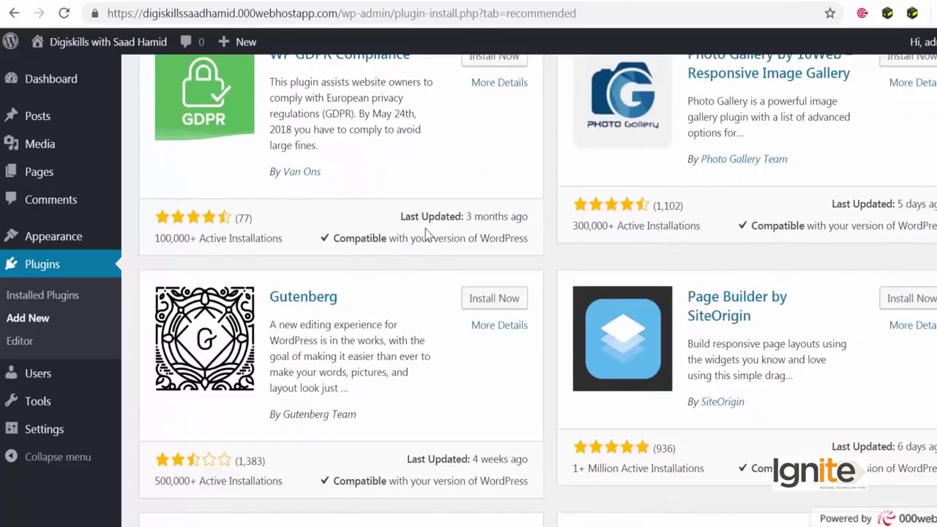
pyautogui.scroll(2, 428, 234)
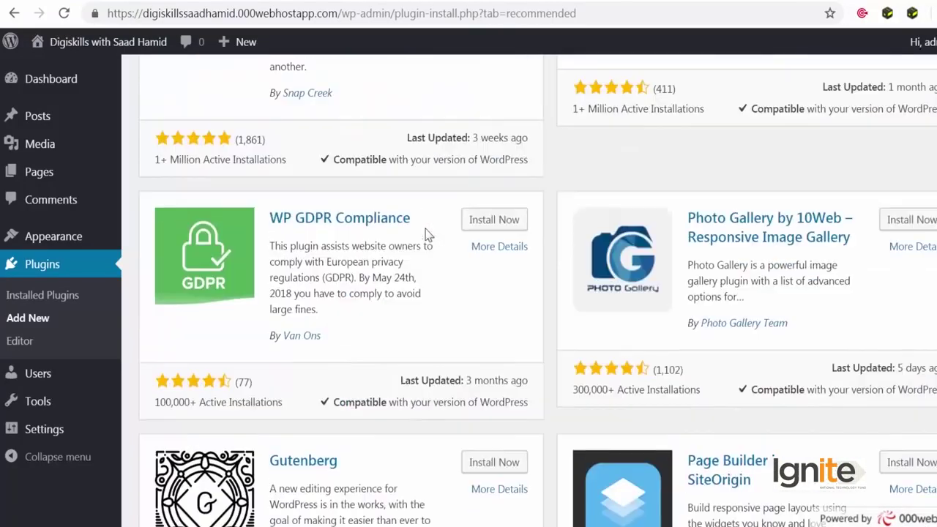
pyautogui.scroll(3, 428, 234)
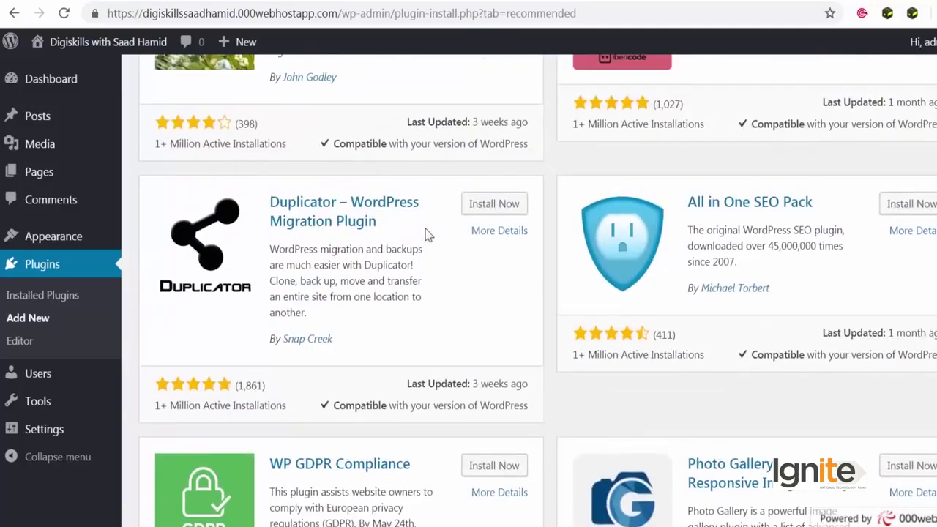
pyautogui.scroll(13, 428, 234)
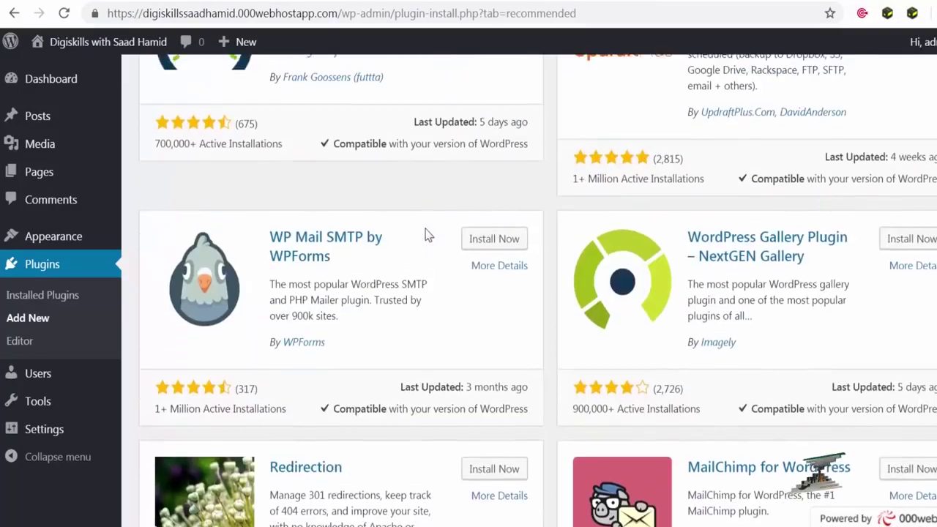
pyautogui.scroll(7, 428, 234)
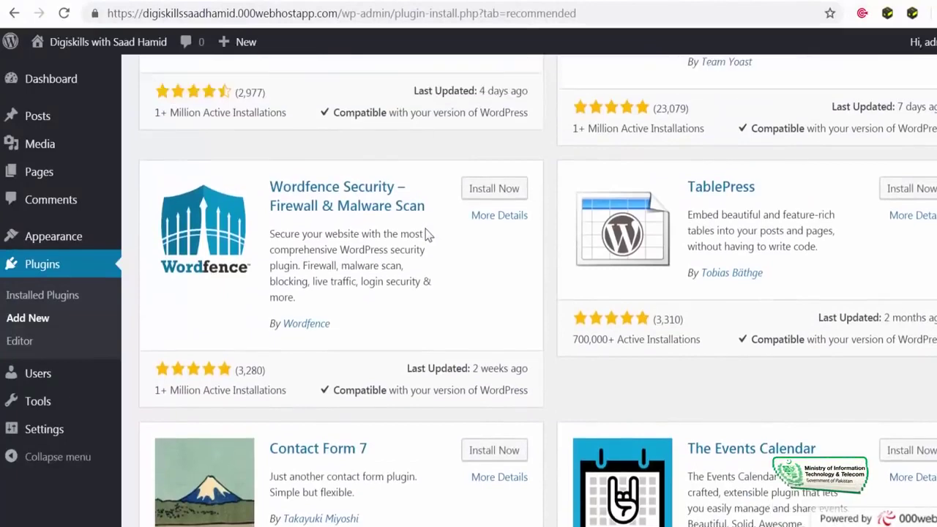
pyautogui.scroll(-1, 428, 234)
pyautogui.scroll(-3, 428, 234)
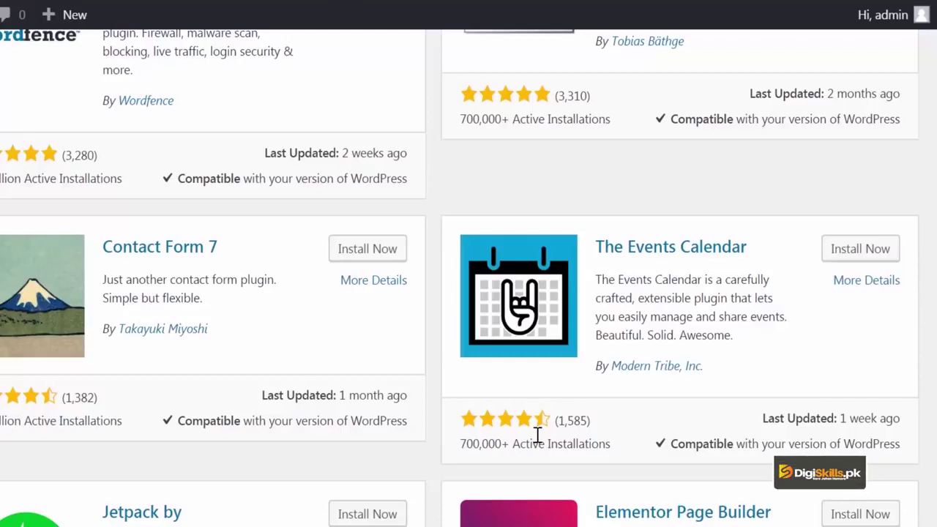
# Step: Open the details of The Events Calendar plugin and view its Installation, FAQ, Changelog and Description sections
pyautogui.click(881, 287)
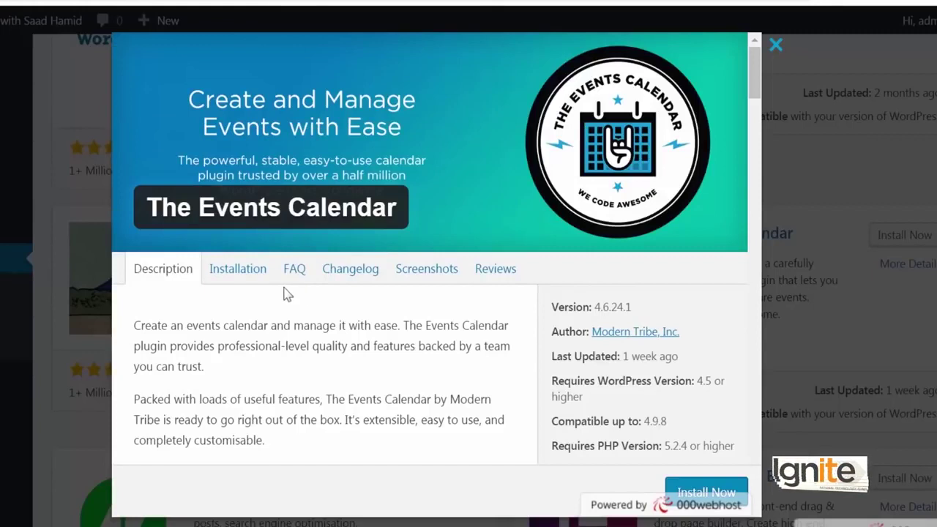
pyautogui.click(262, 279)
pyautogui.click(296, 278)
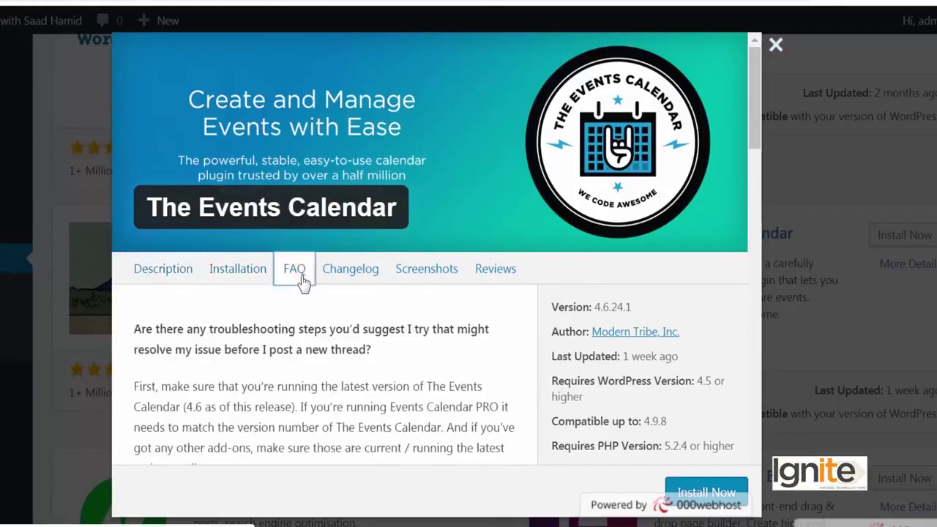
pyautogui.click(342, 280)
pyautogui.click(164, 274)
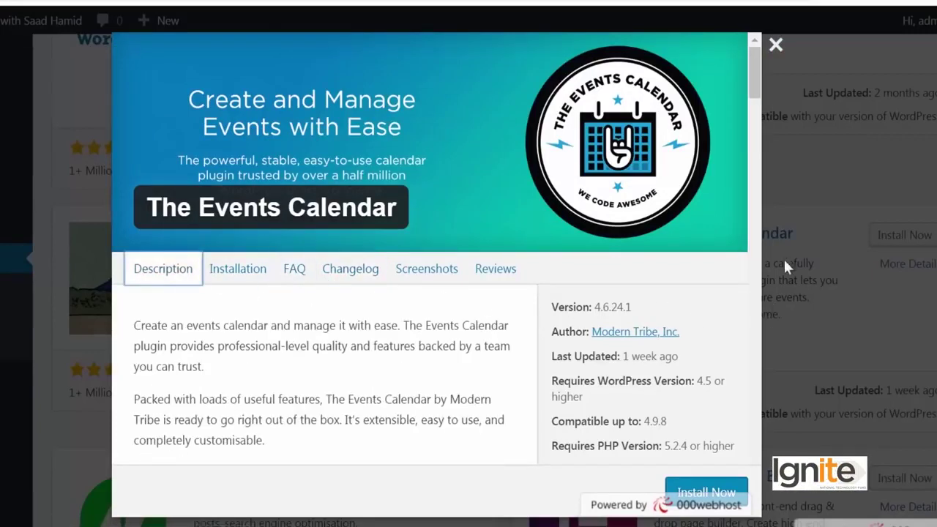
# Step: Close the plugin details, and install and activate The Events Calendar from the recommended plugins
pyautogui.click(789, 87)
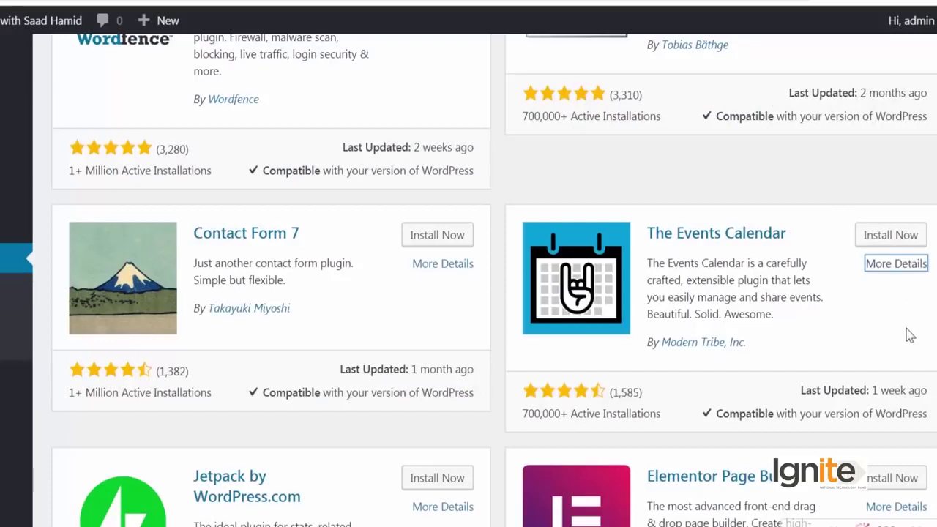
pyautogui.click(869, 236)
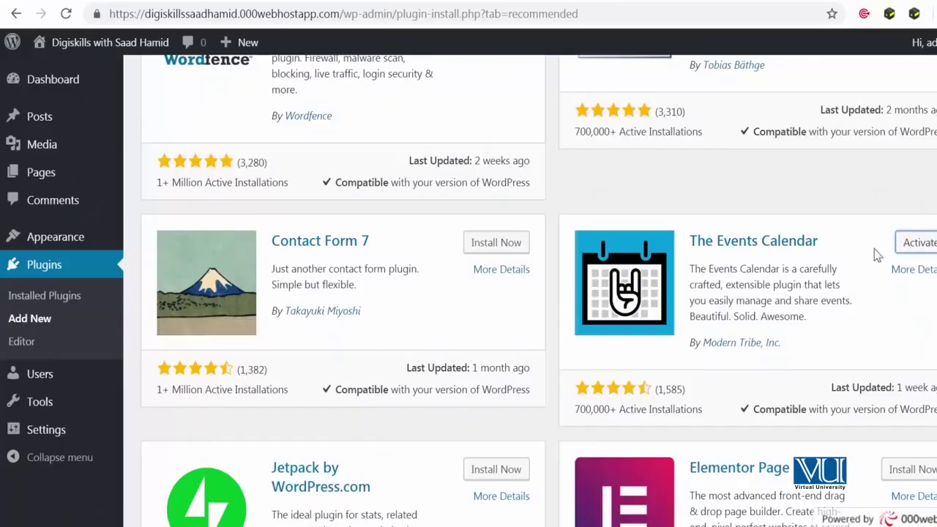
pyautogui.click(912, 243)
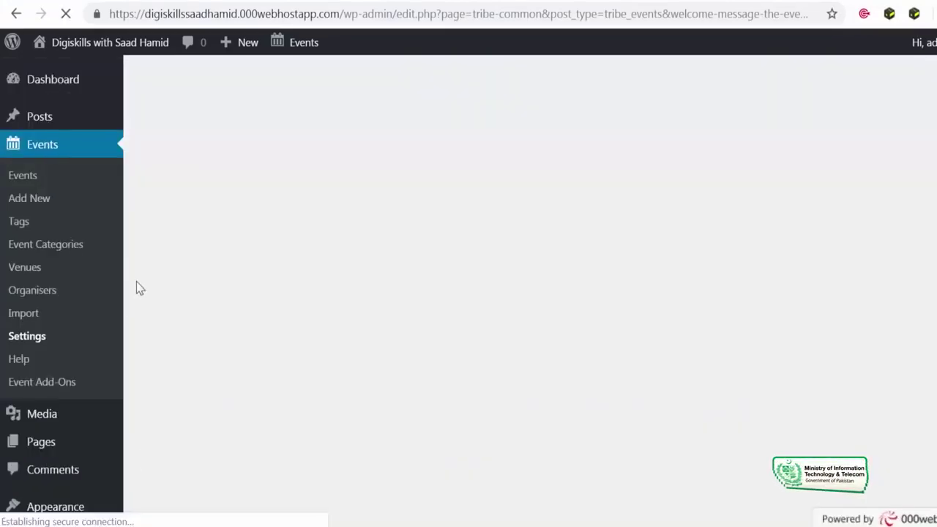
# Step: Show the installed plugins and look over the list, including the entry for The Events Calendar
pyautogui.moveTo(79, 454)
pyautogui.moveTo(92, 404)
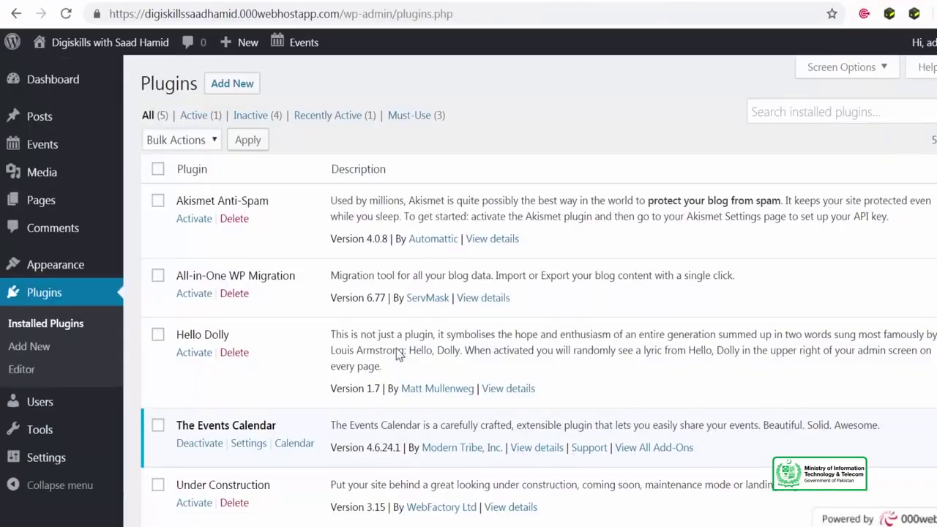
pyautogui.scroll(-3, 395, 353)
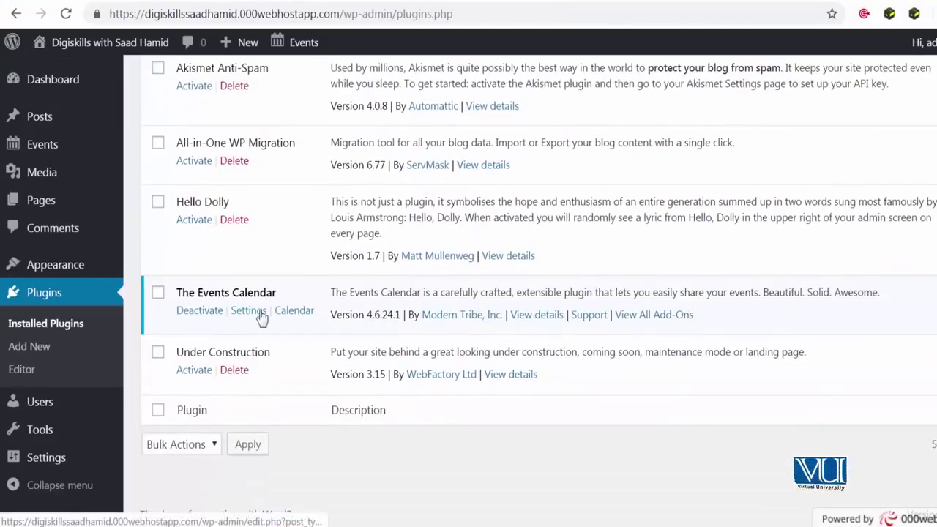
pyautogui.scroll(3, 263, 317)
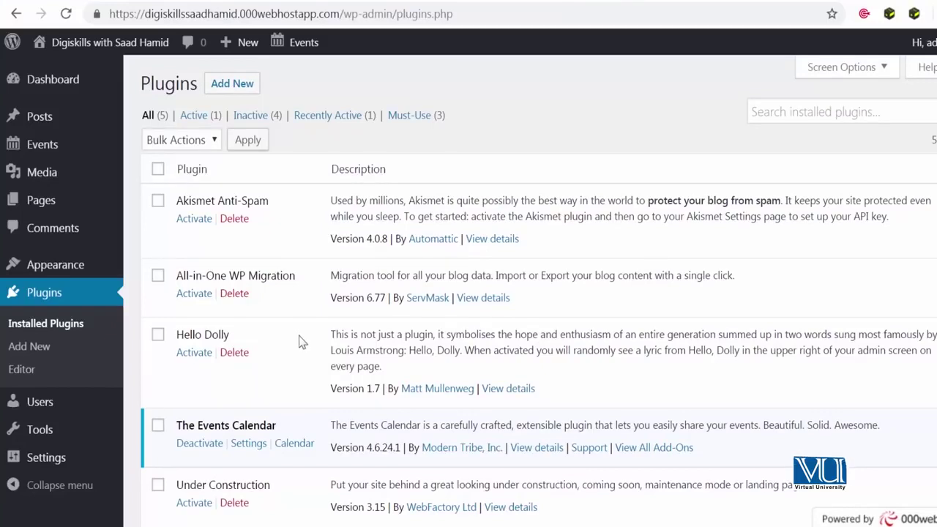
# Step: Select All-in-One WP Migration, Hello Dolly and The Events Calendar in the plugin list and apply the bulk action Activate to them
pyautogui.scroll(-3, 292, 341)
pyautogui.click(158, 298)
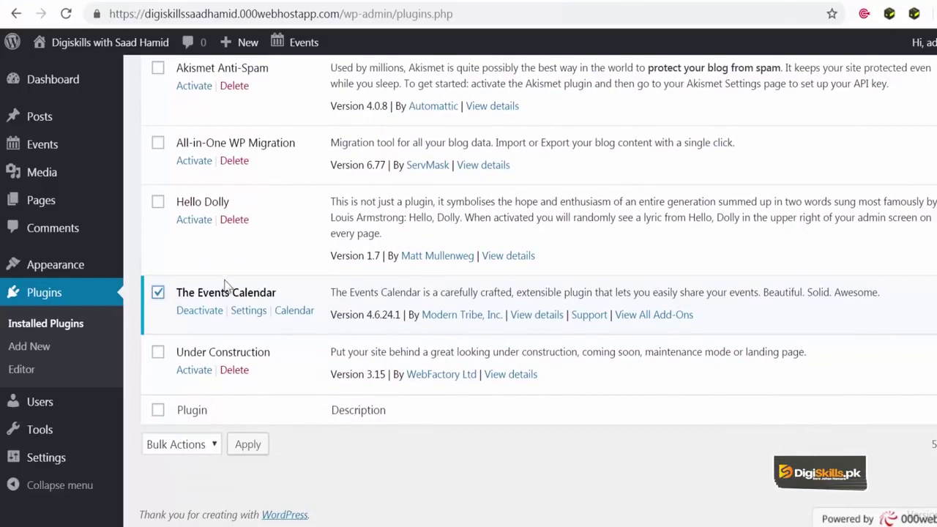
pyautogui.scroll(3, 226, 284)
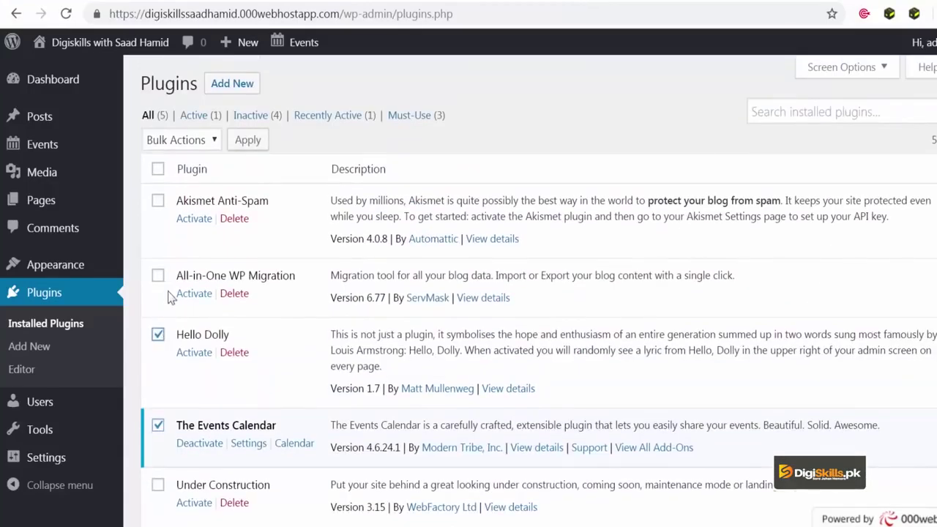
pyautogui.click(210, 141)
pyautogui.click(179, 174)
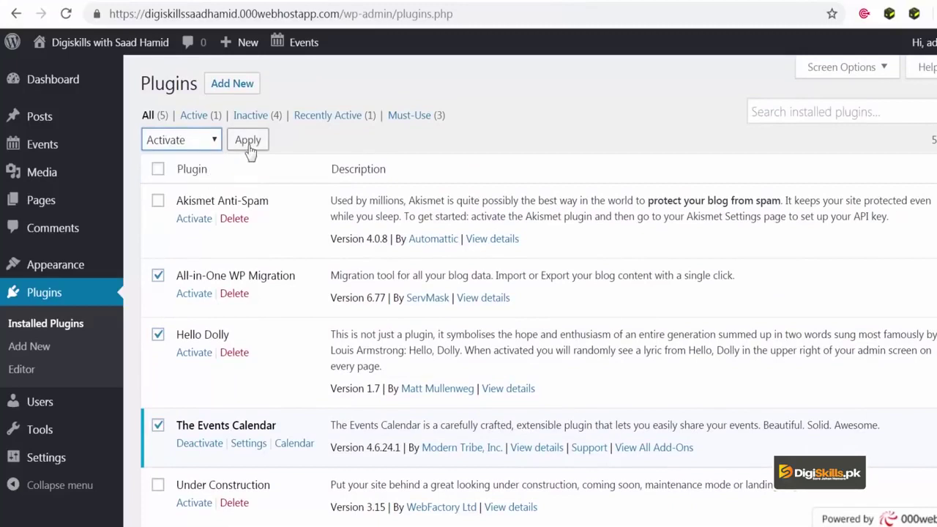
pyautogui.click(248, 143)
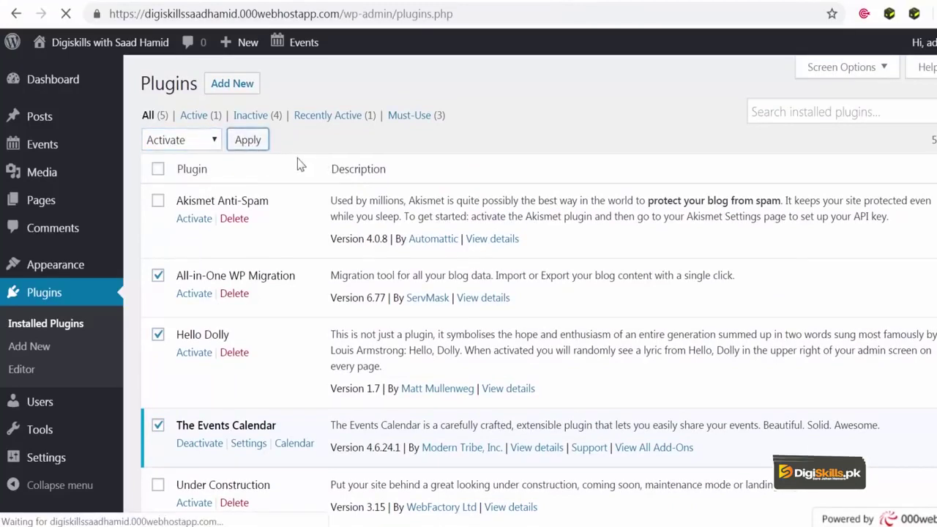